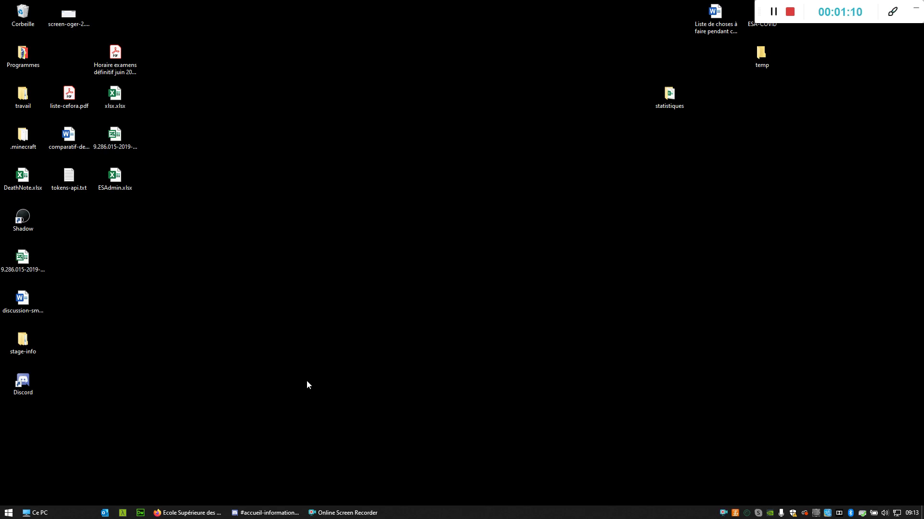
Step: Switch to Firefox, close the Discord tab and show the start of the Smartschool home page
click(175, 512)
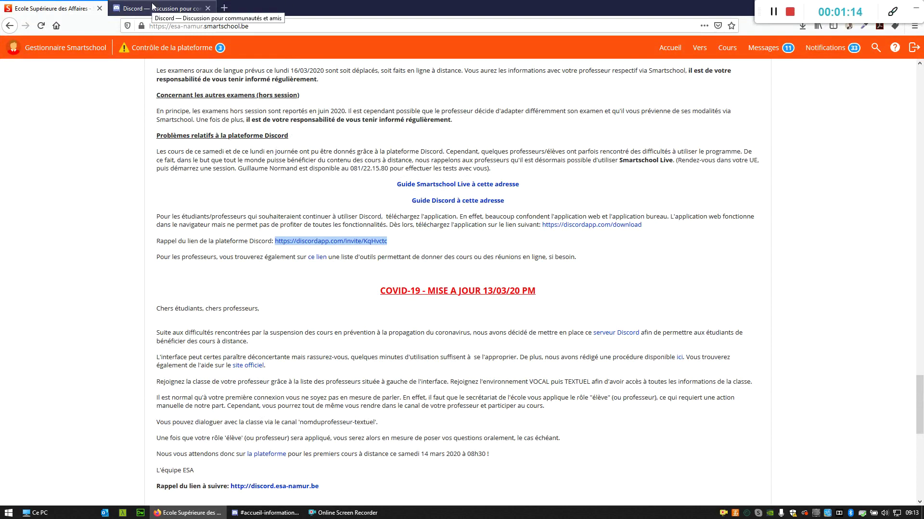
middle_click(152, 6)
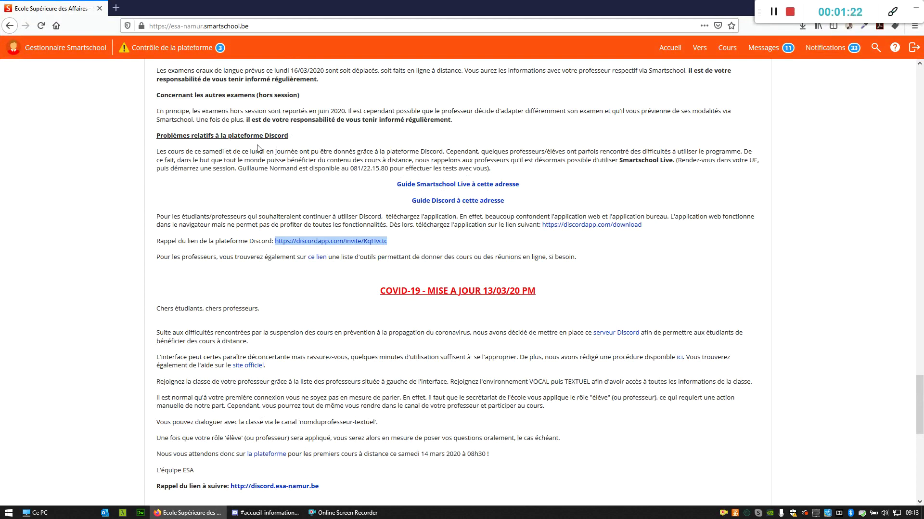
click(287, 167)
scroll(285, 171, up, 15)
scroll(282, 173, up, 15)
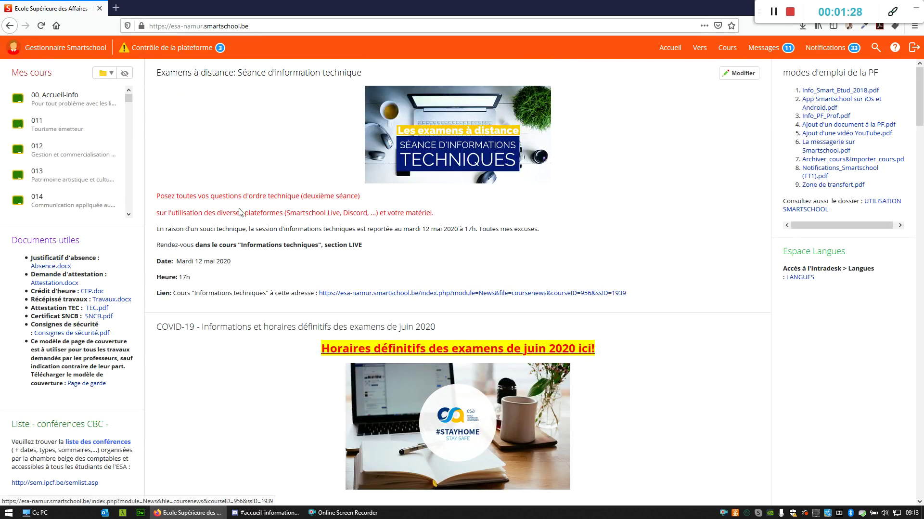
Step: Open a blank tab in Firefox, and close it along with the Smartschool tab
click(118, 7)
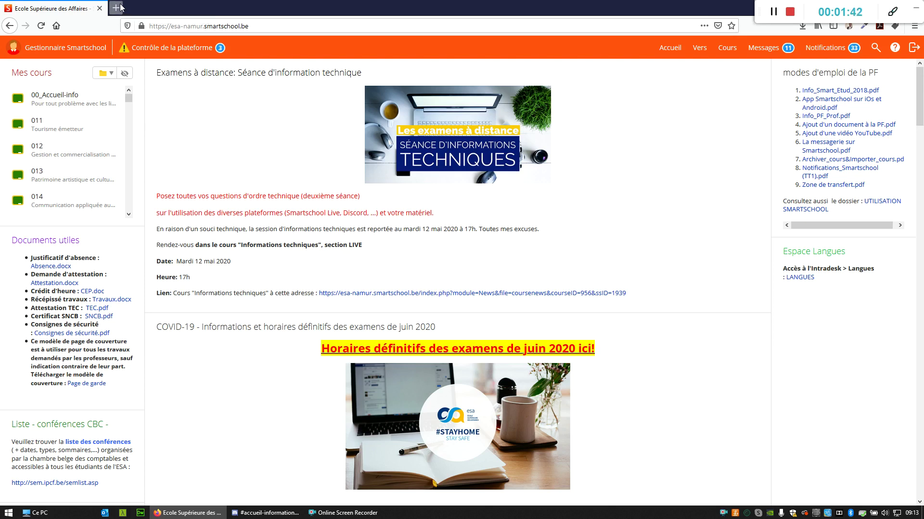
click(174, 25)
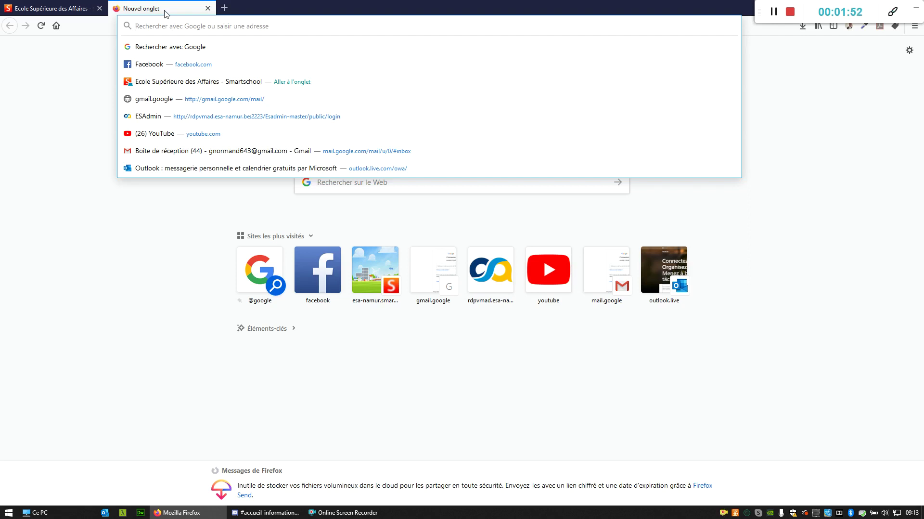
middle_click(164, 11)
middle_click(65, 9)
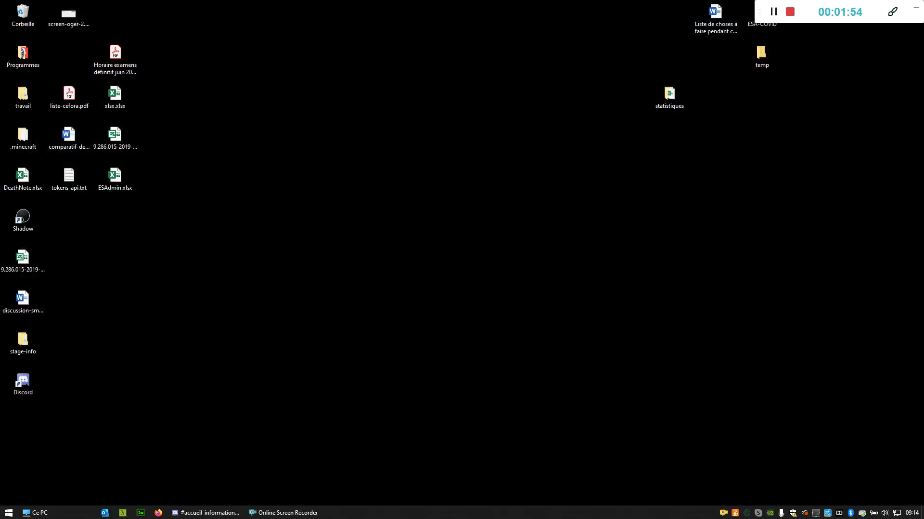
Step: Find "edge" among the installed programs and launch Microsoft Edge
click(1, 514)
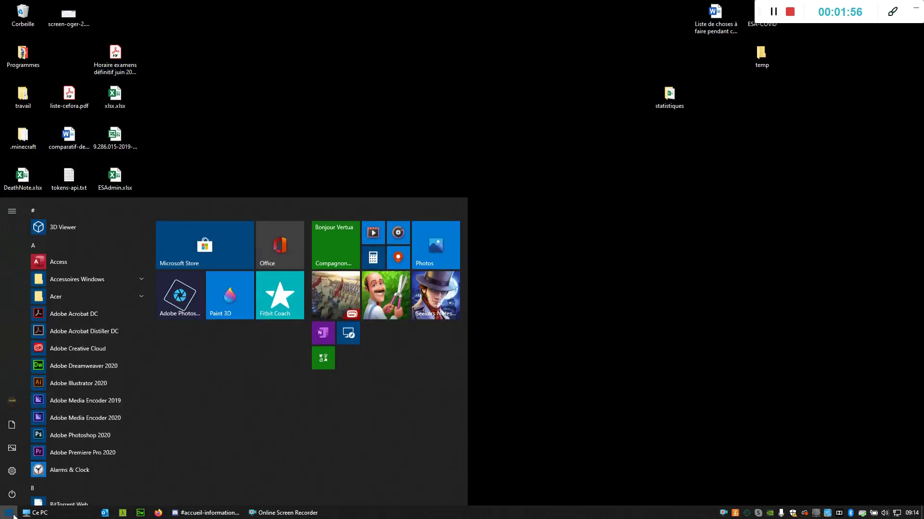
key(super)
text(edge)
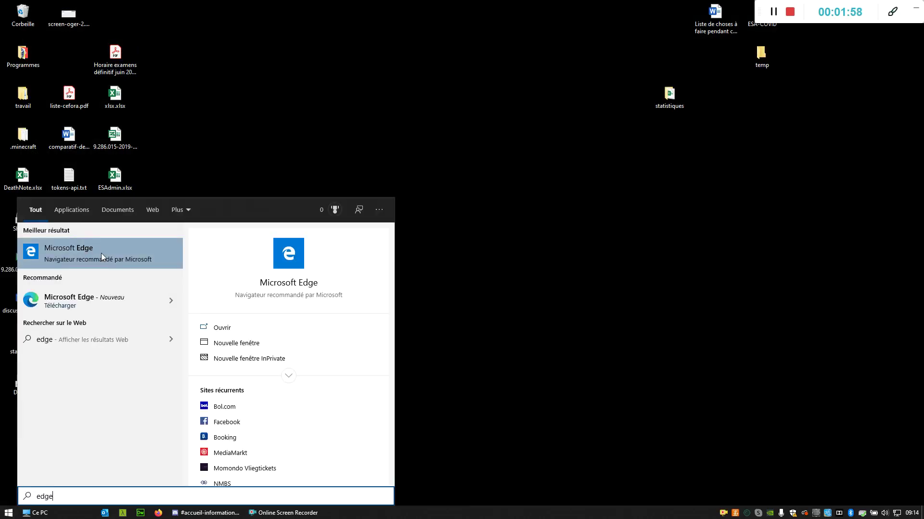
click(94, 252)
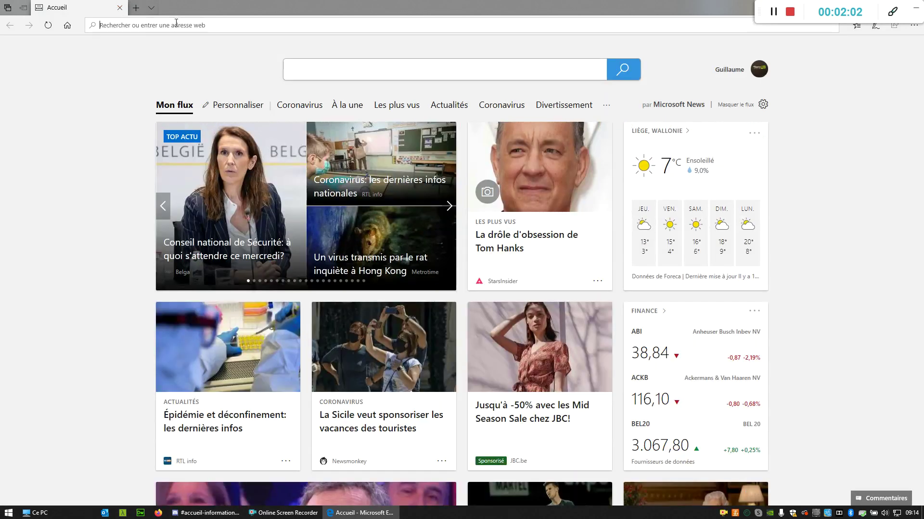
Step: Search the web for "télécharger chrome" and open the official google.com result "Navigateur Web Google Chrome"
click(176, 24)
text(télécharger chrome)
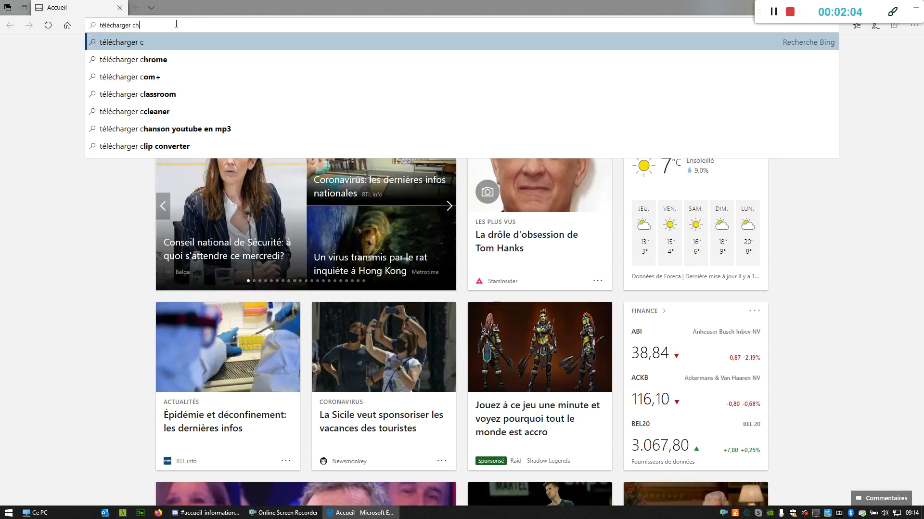
key(Return)
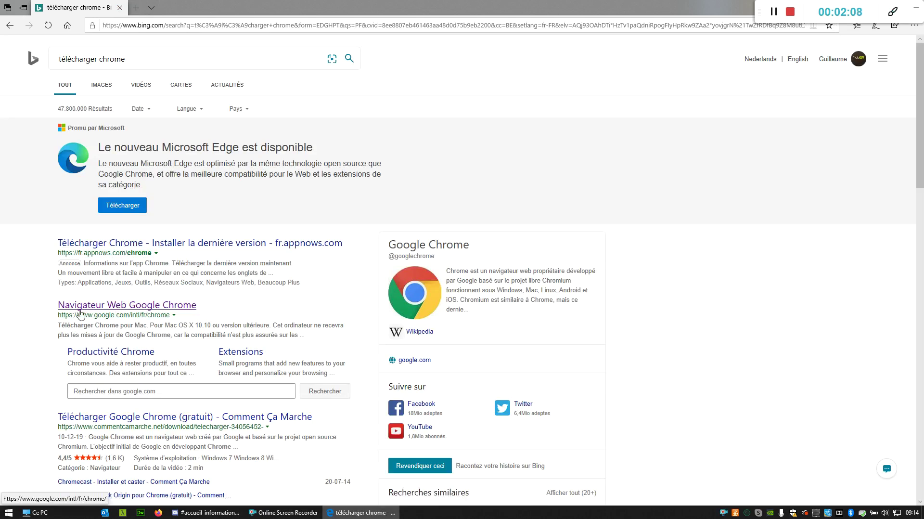
drag(94, 315, 124, 318)
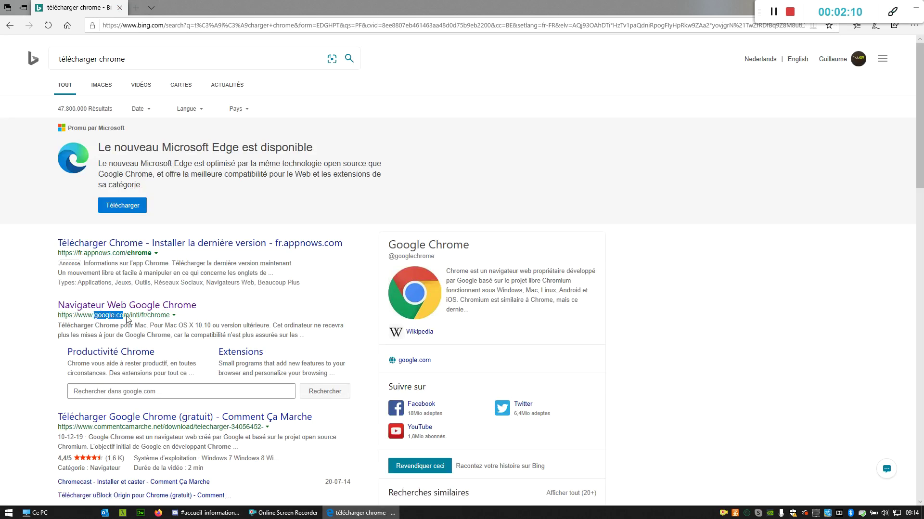
click(132, 305)
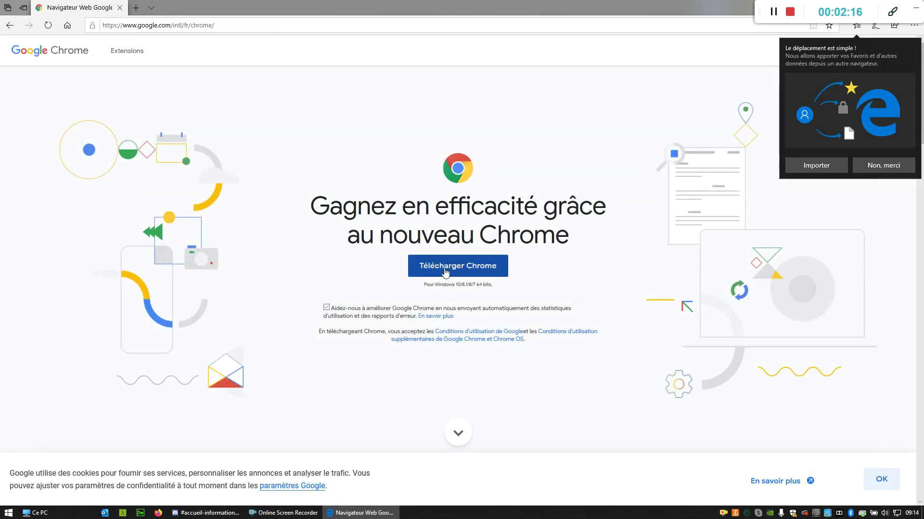
Step: Download Chrome and run the ChromeSetup.exe installer
click(446, 272)
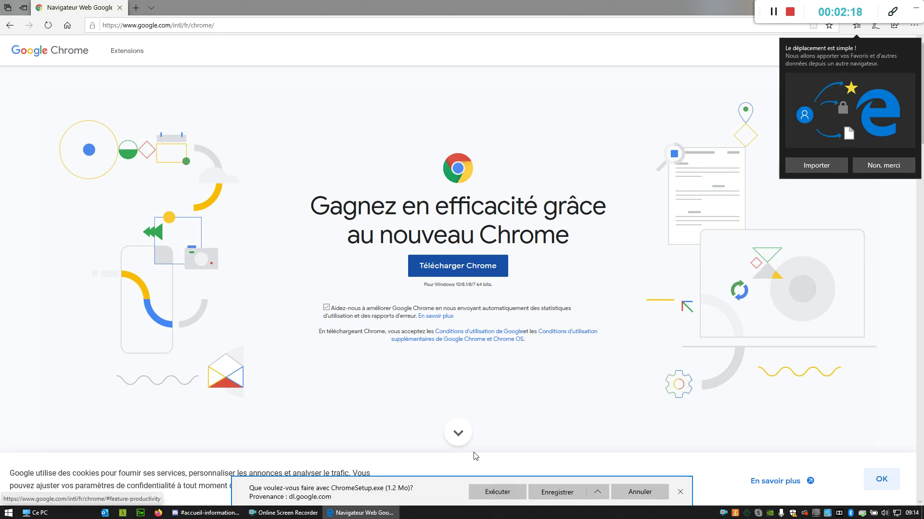
click(500, 495)
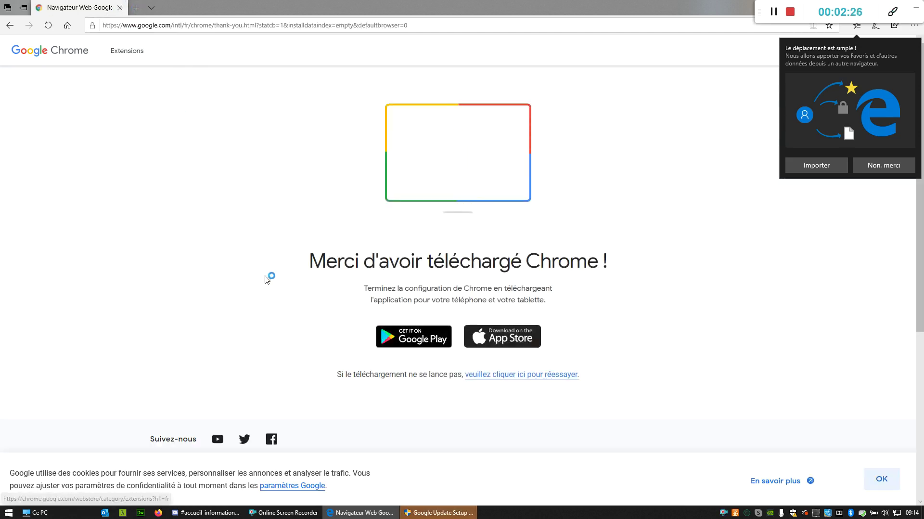
click(436, 514)
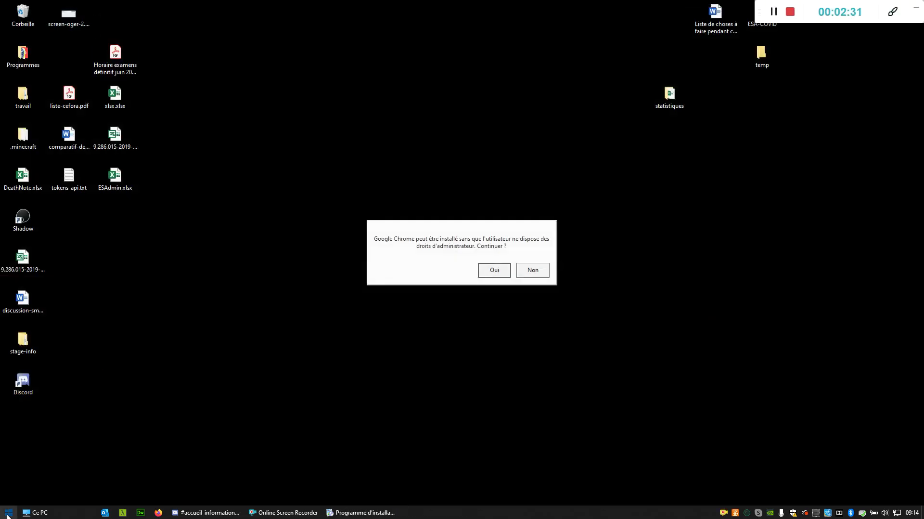
Step: Launch Google Chrome and open the Smartschool login page from its shortcut
click(8, 513)
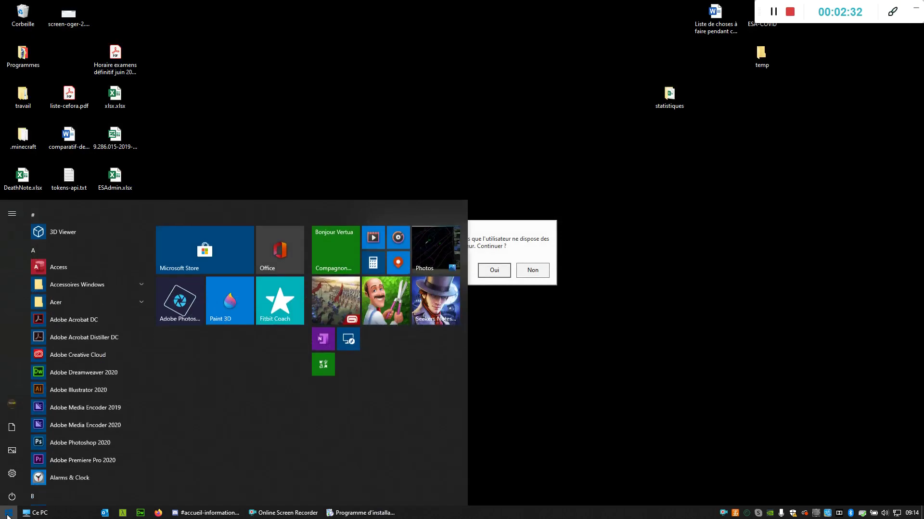
text(google chr)
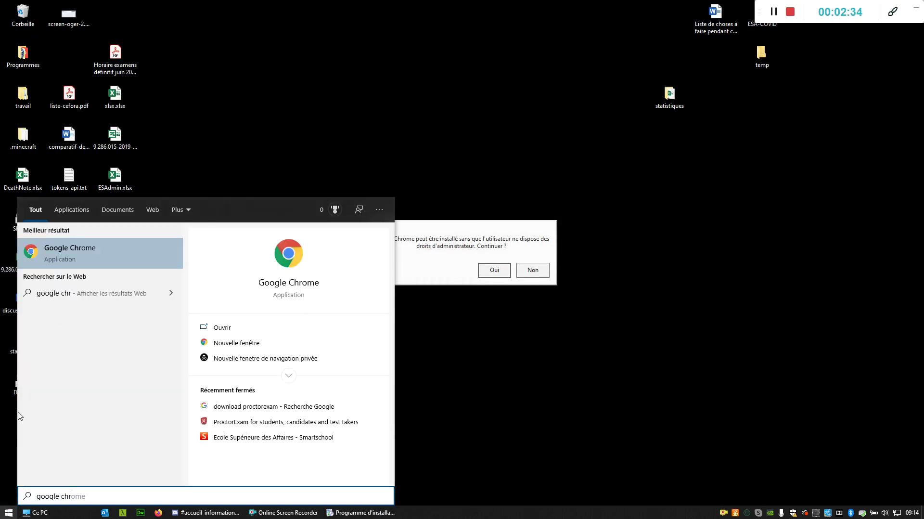
click(50, 257)
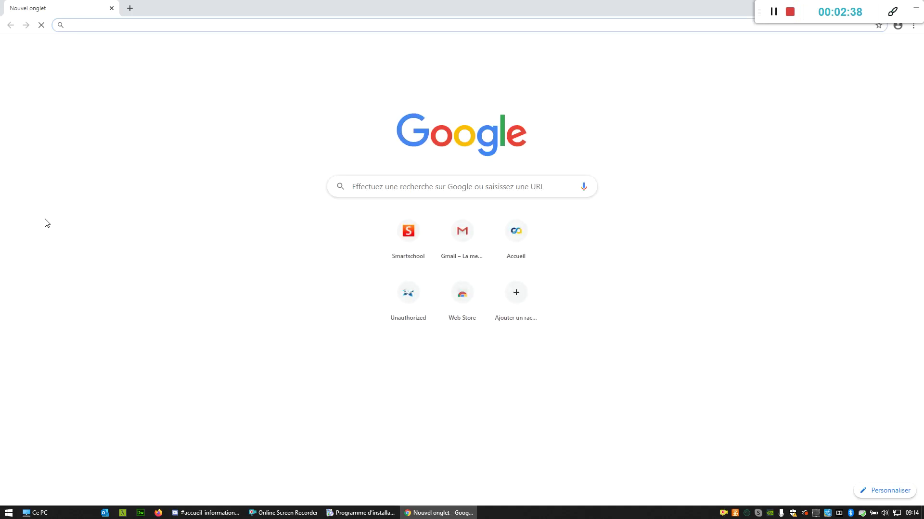
click(415, 238)
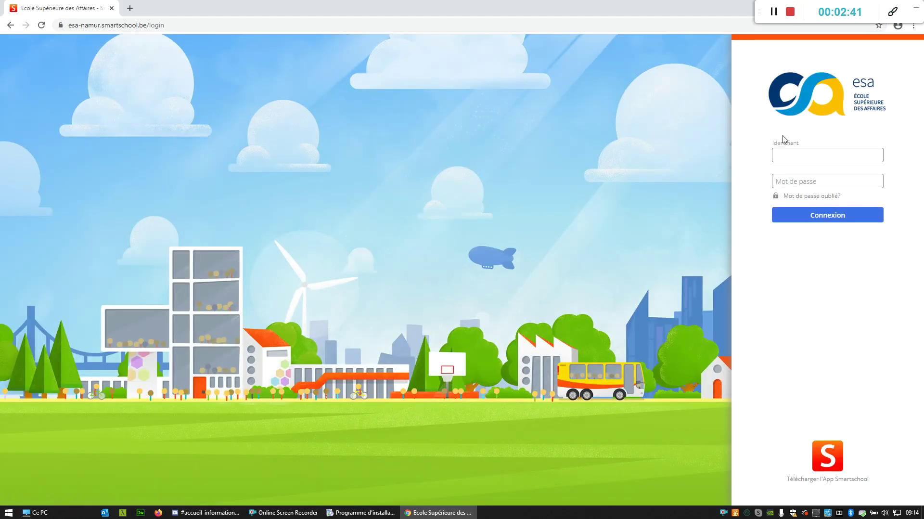
Step: Try to log in to Smartschool by entering the account identifier and password
click(807, 155)
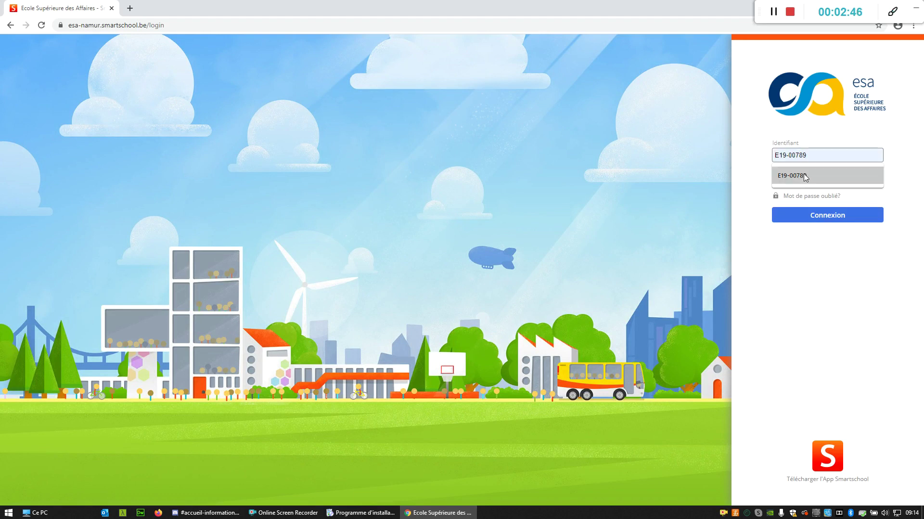
text(id.esa2)
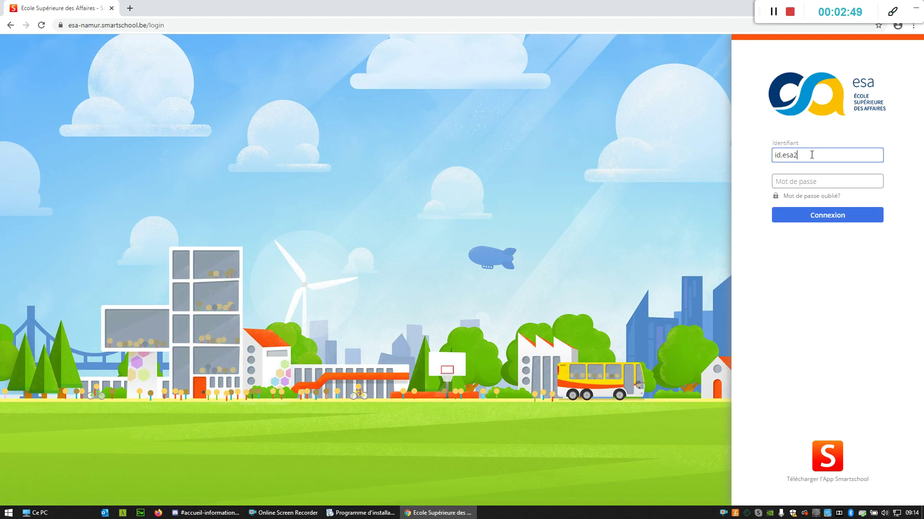
key(Tab)
text(*************)
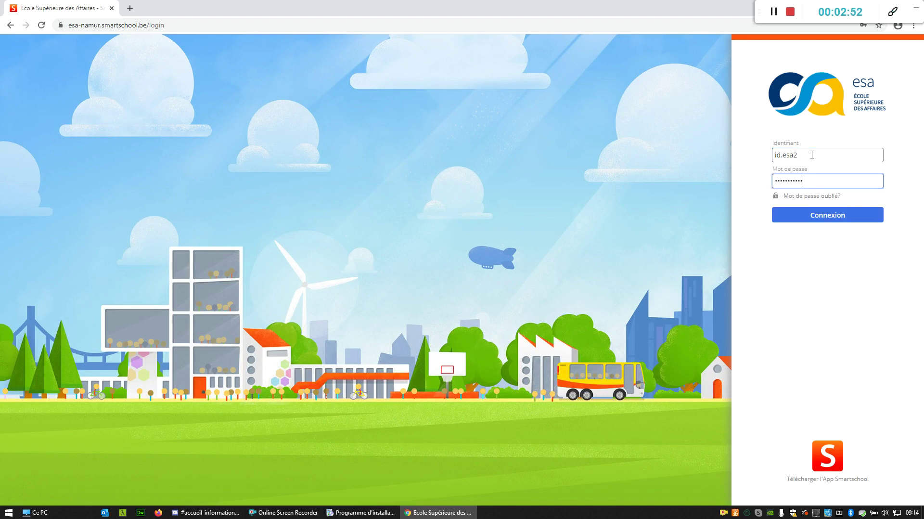
key(Return)
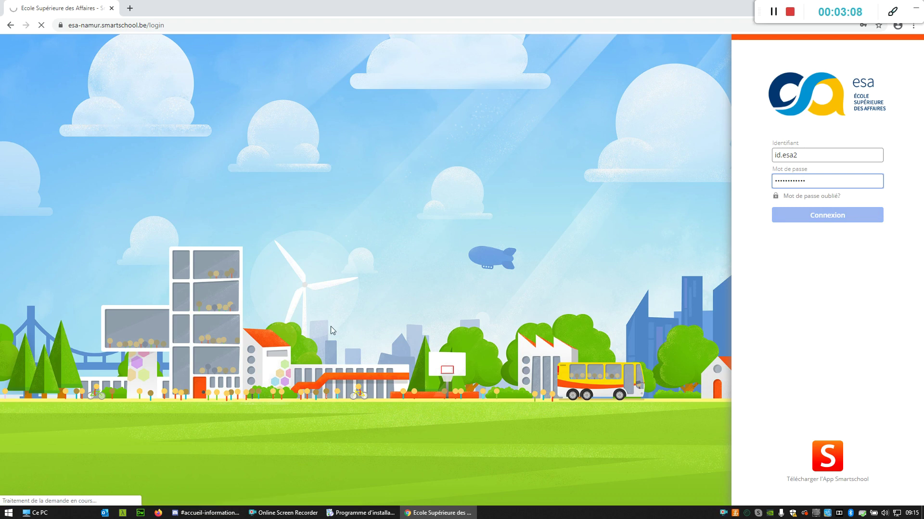
Step: Launch Firefox and open the esa-namur.smartschool.be login page
click(158, 513)
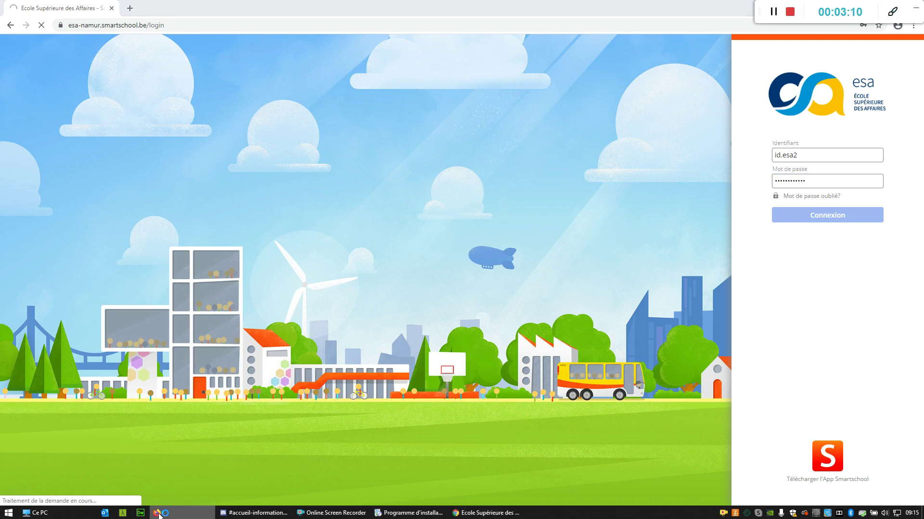
click(484, 513)
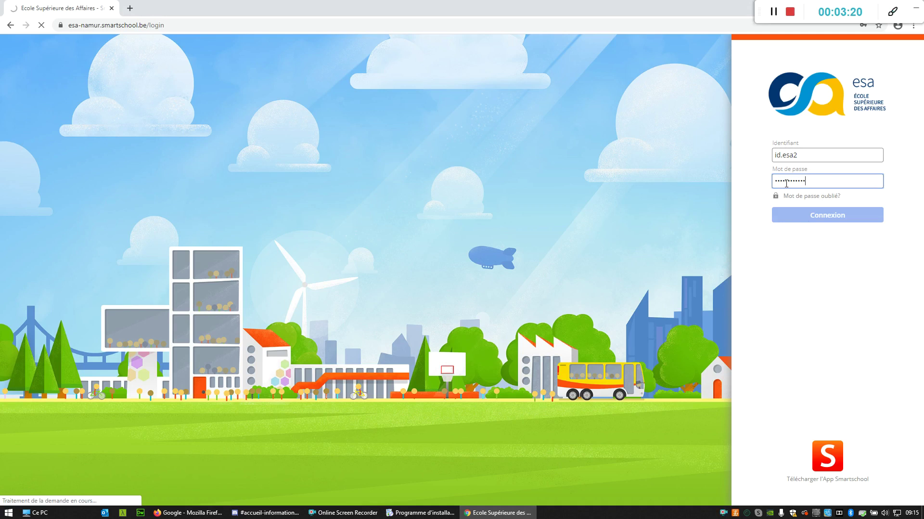
click(185, 512)
click(166, 26)
text(esa)
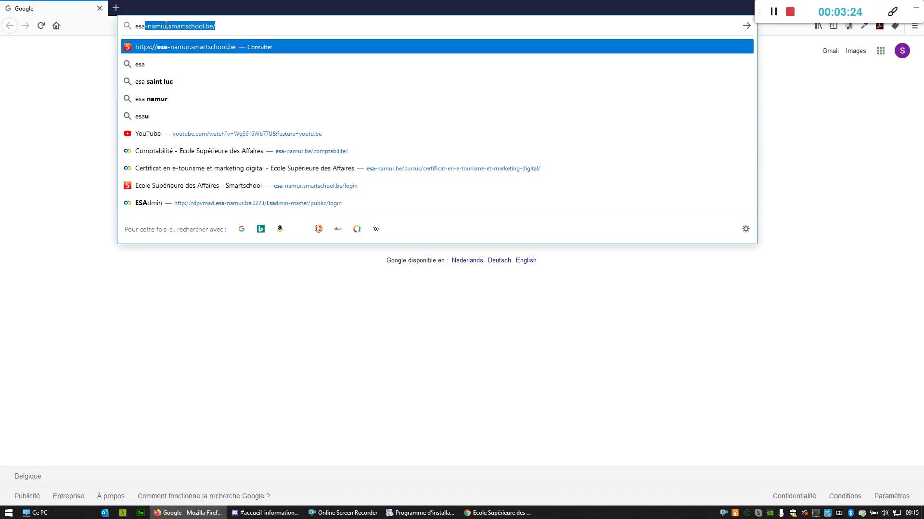
key(Return)
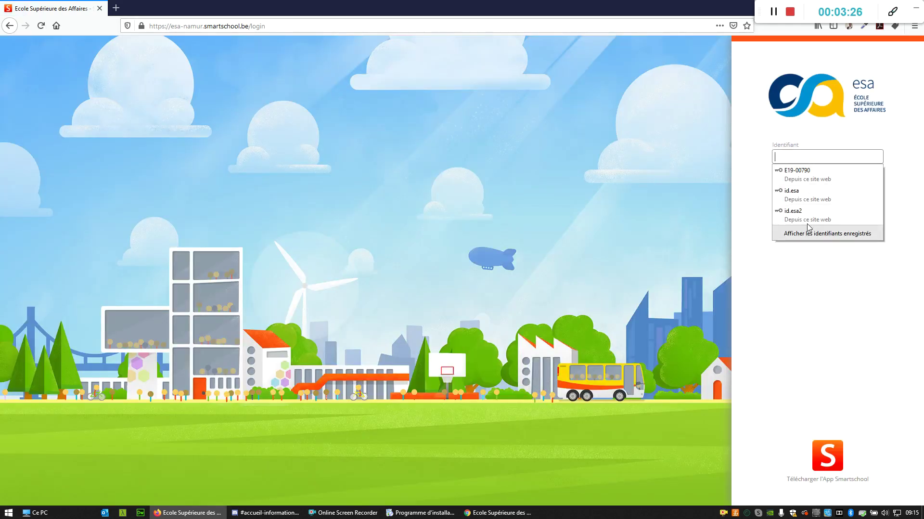
Step: Log in to Smartschool in Firefox with the saved identifier and password, and close the Chrome window
click(816, 210)
click(818, 233)
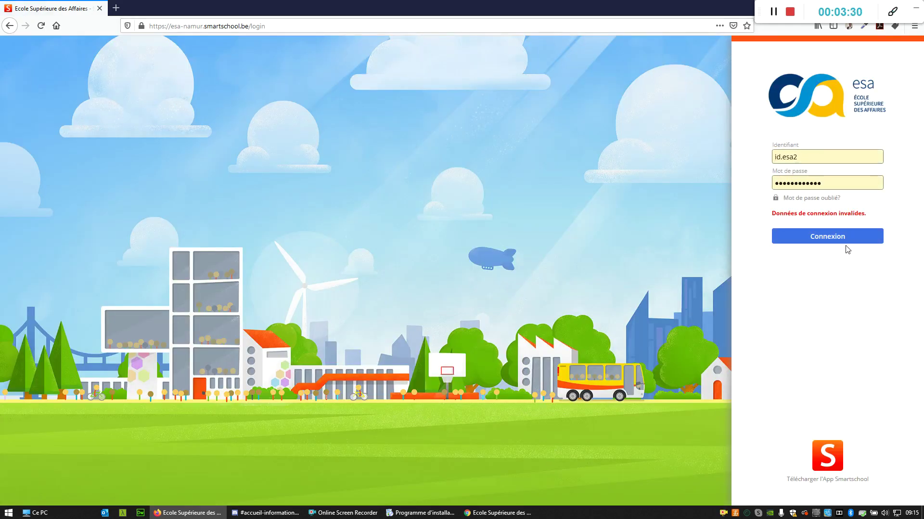
click(849, 239)
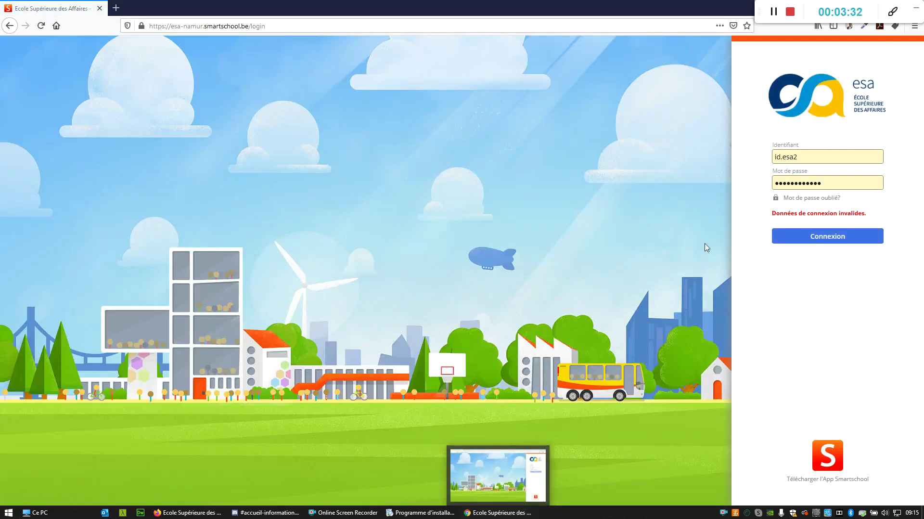
click(815, 236)
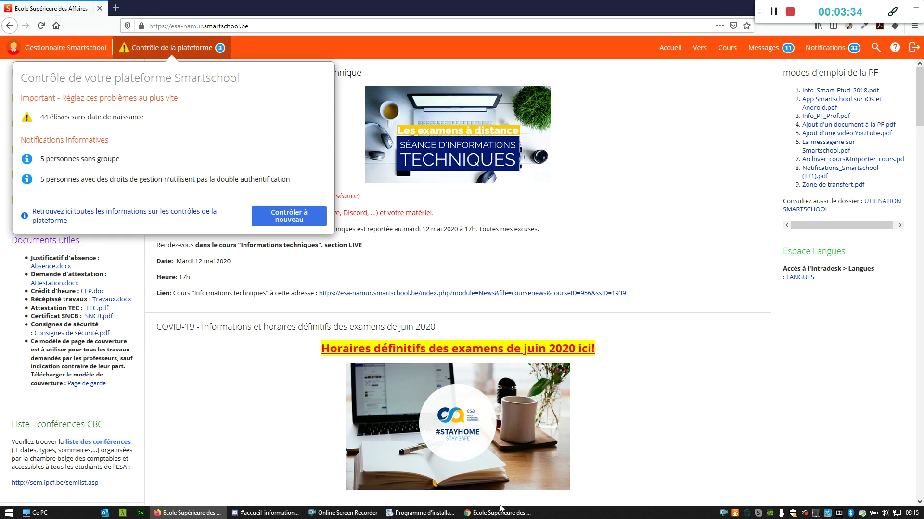
click(498, 512)
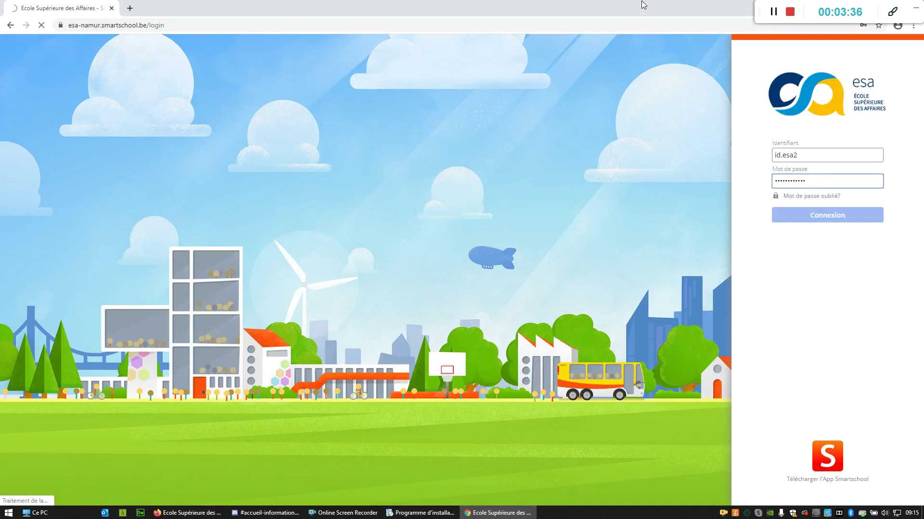
key(alt+F4)
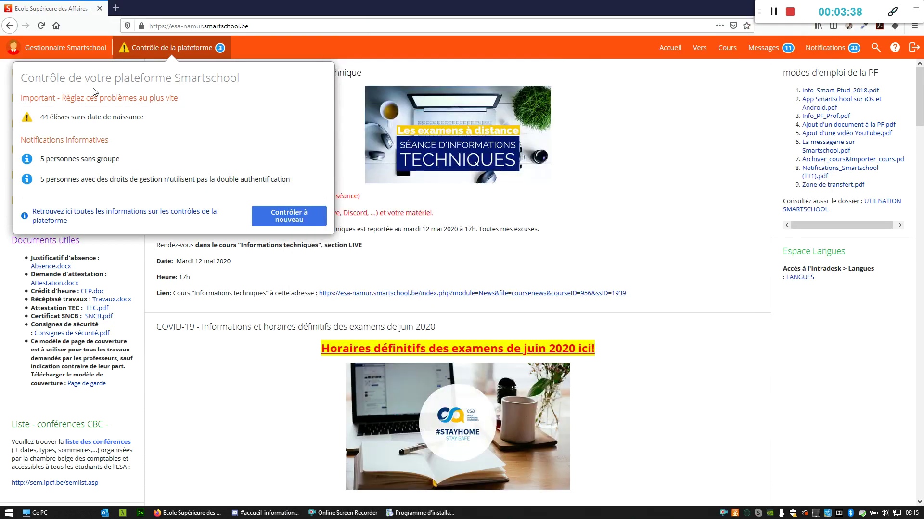
Step: Dismiss the platform check notice and open the UE-GEO-TEST course from the course list
click(140, 59)
drag(131, 100, 127, 112)
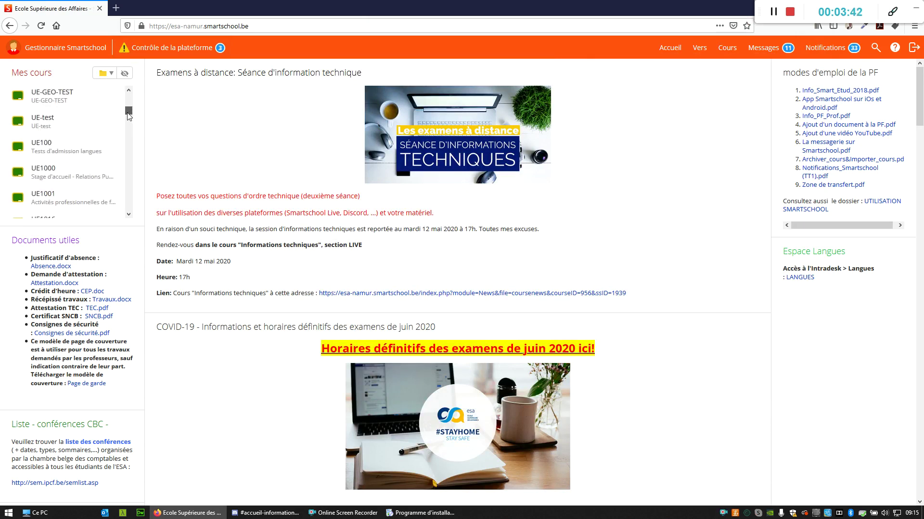
scroll(51, 147, up, 3)
scroll(52, 147, up, 3)
click(39, 208)
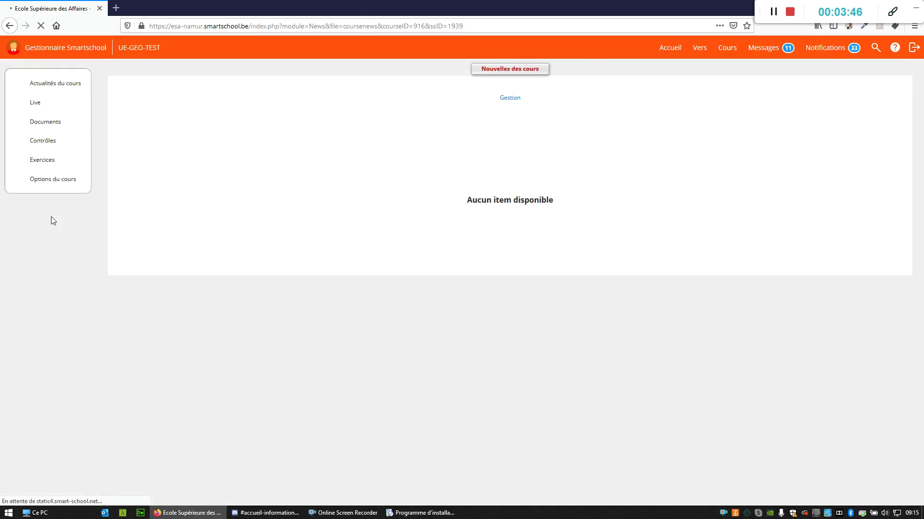
Step: Open the Live page of the UE-GEO-TEST course and start a session
click(48, 103)
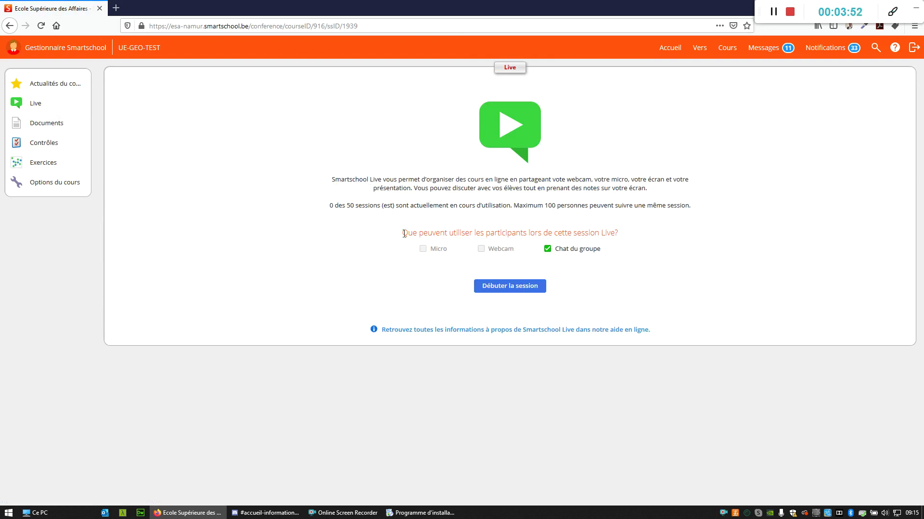
mouse_move(496, 253)
click(525, 287)
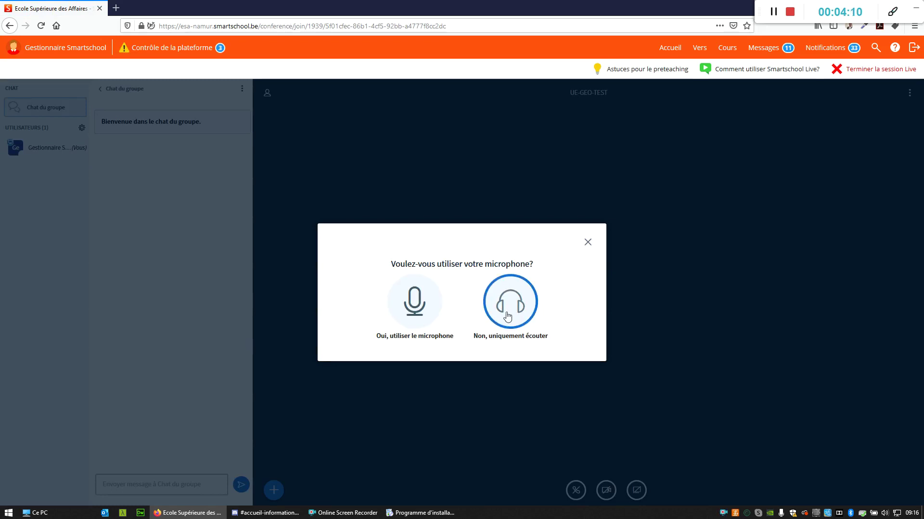
Step: Join the session audio with the microphone, allow access to Microphone Array (Realtek High Definition Audio), and confirm the microphone test
click(416, 311)
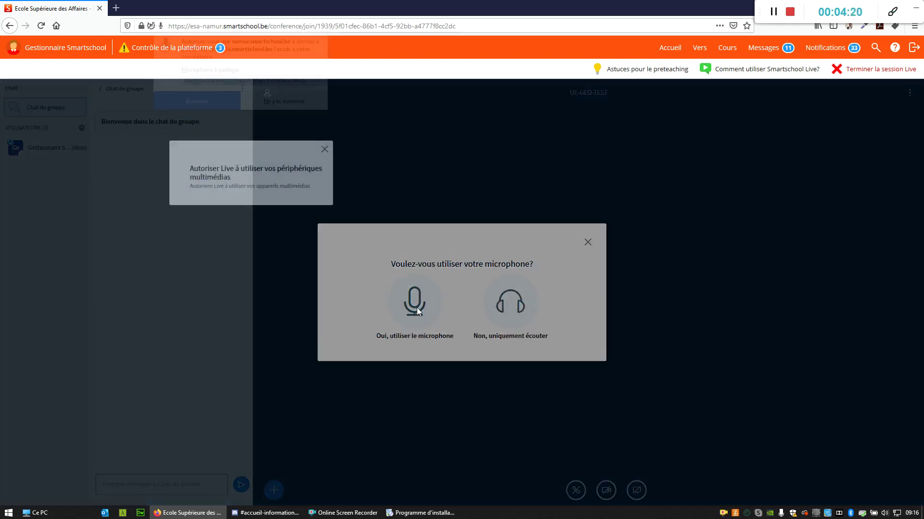
click(243, 84)
click(242, 84)
click(231, 83)
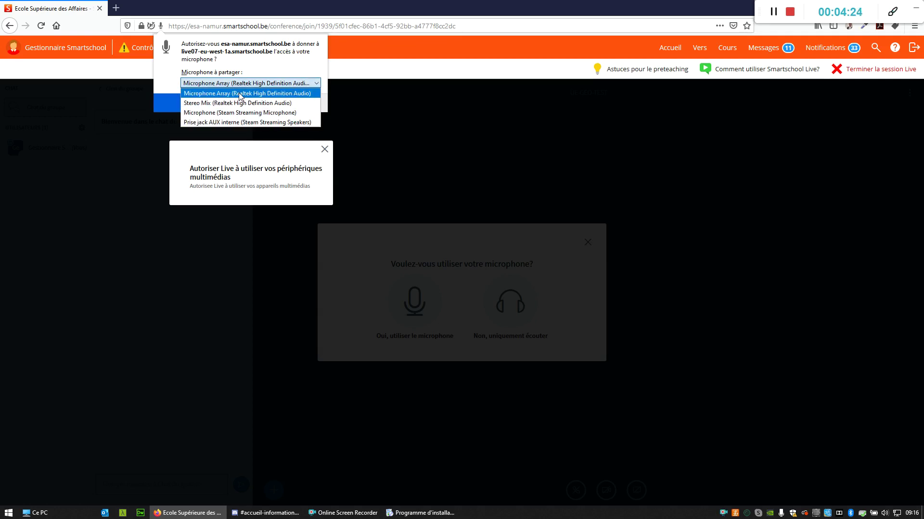
click(239, 94)
click(210, 103)
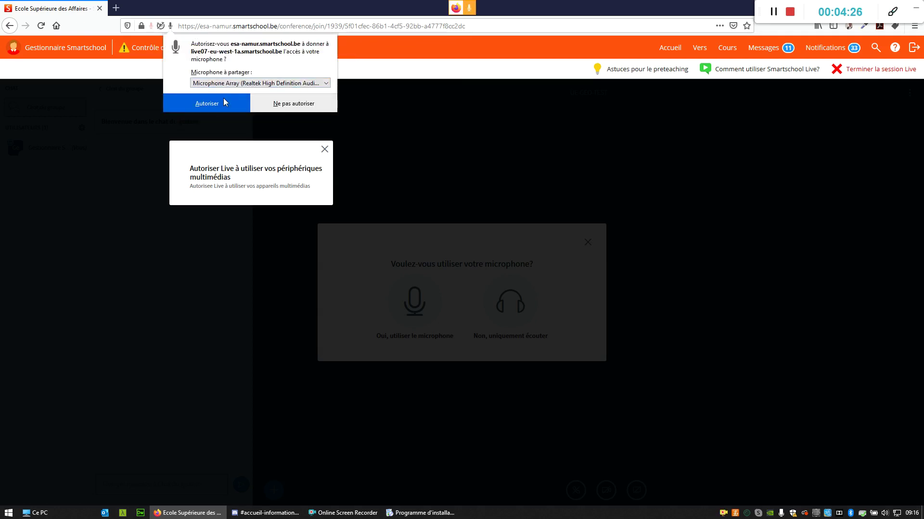
click(225, 102)
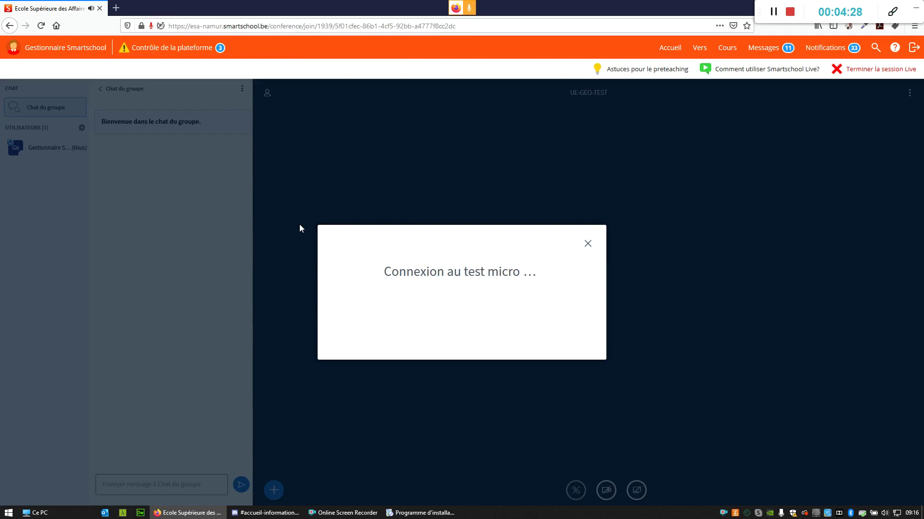
click(427, 306)
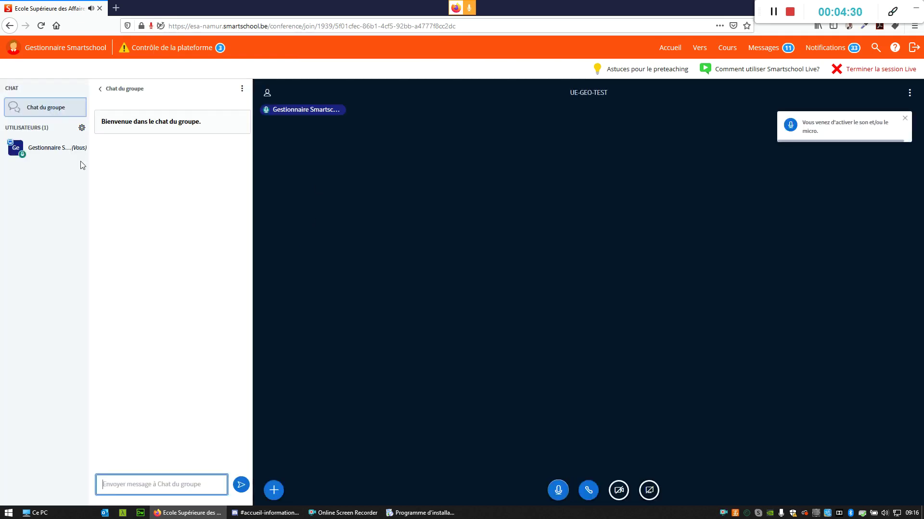
Step: Modify the participants' possibilities to allow sharing the webcam and the microphone, and save the settings
click(82, 128)
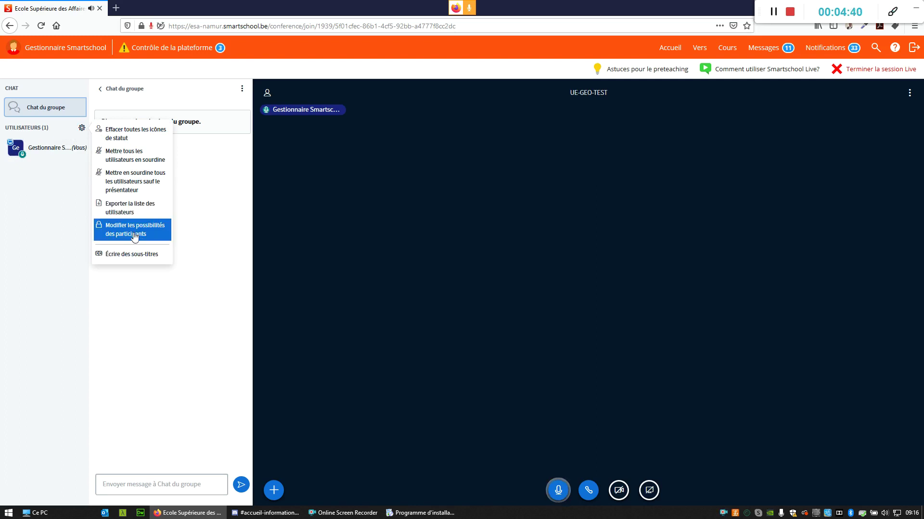
click(158, 235)
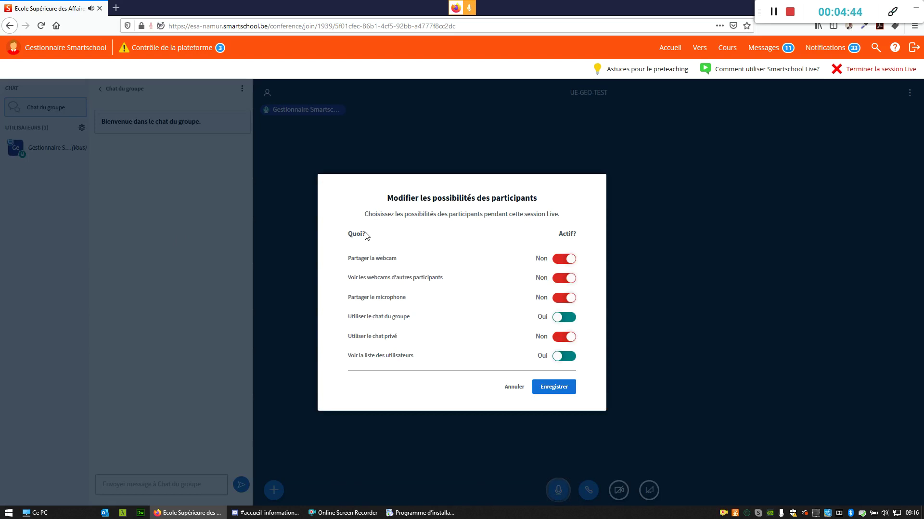
click(559, 259)
click(562, 301)
click(558, 389)
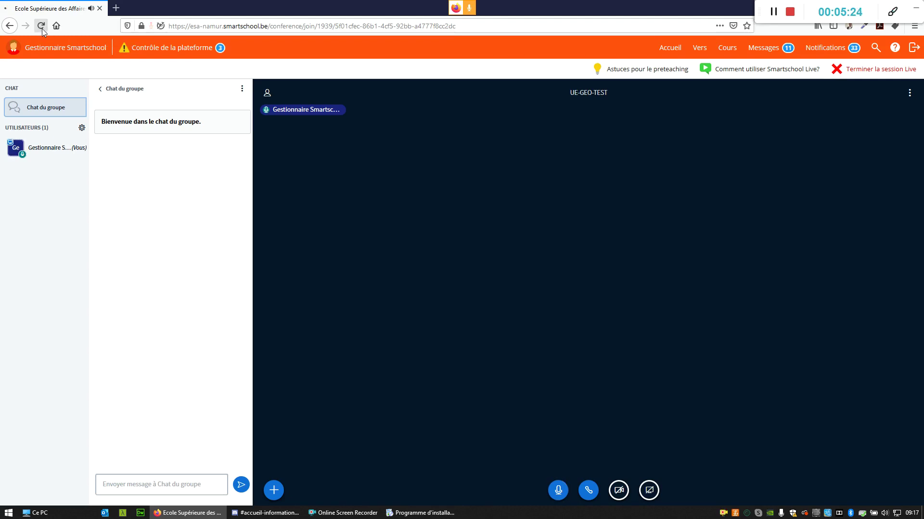
Step: Reload the Live session page and rejoin the audio with the microphone, authorising its access and confirming the microphone test
click(42, 26)
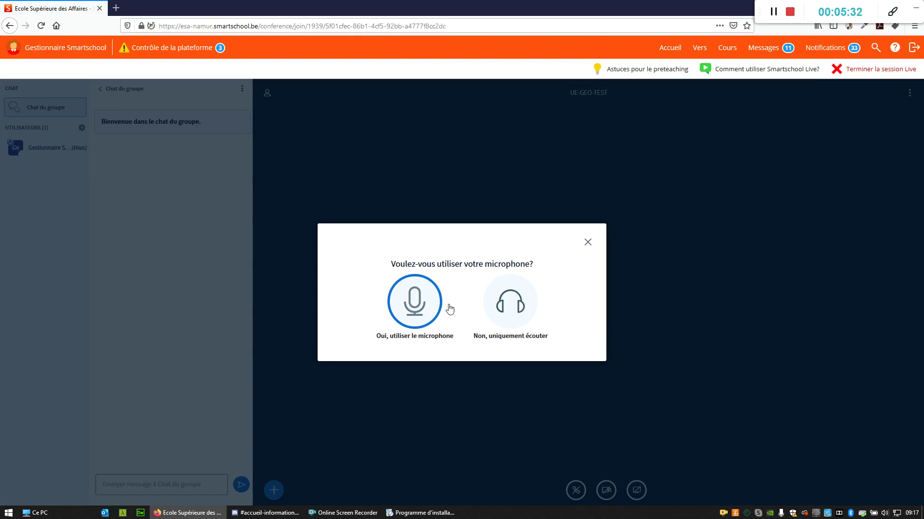
click(412, 303)
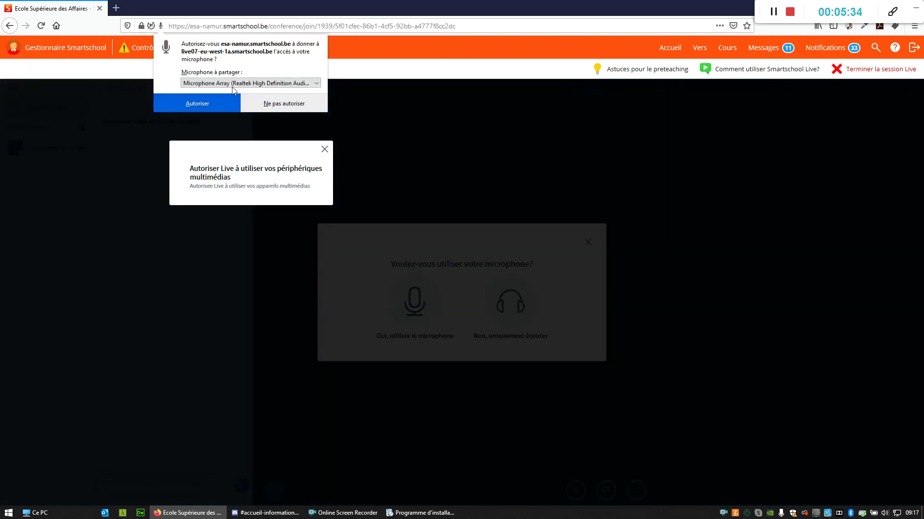
click(216, 103)
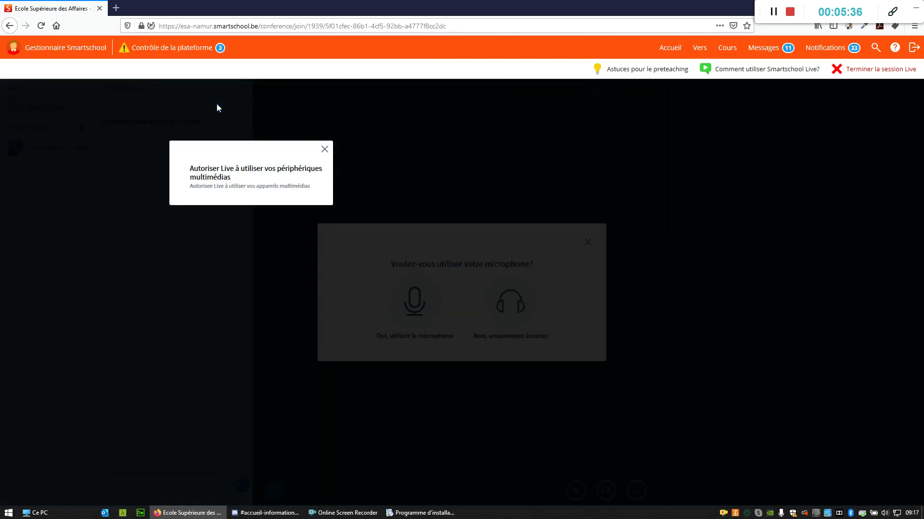
click(216, 103)
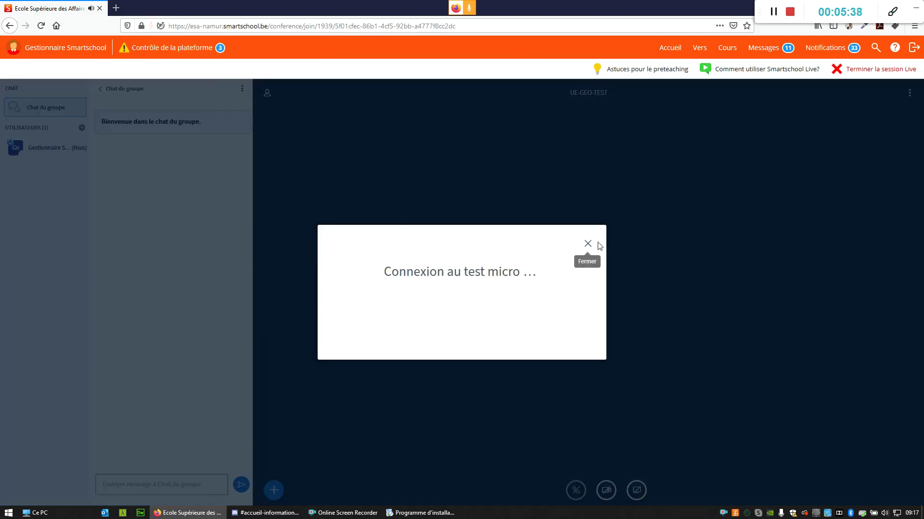
click(428, 308)
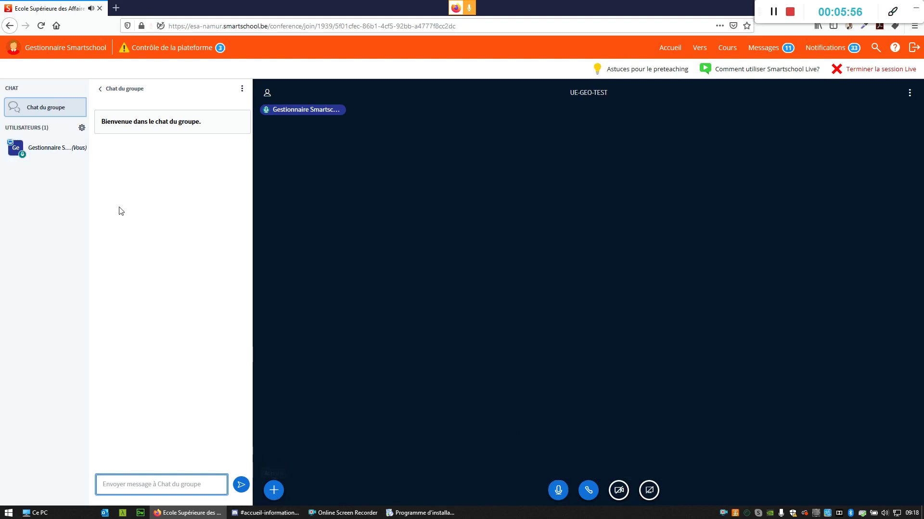
Step: Share the whole screen (Écran entier) in the Live session and authorise the browser's screen access
click(39, 182)
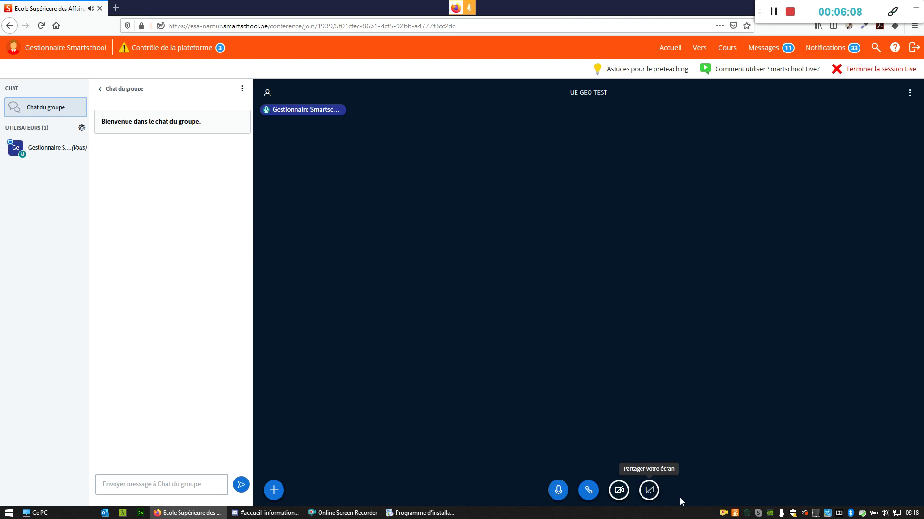
click(650, 490)
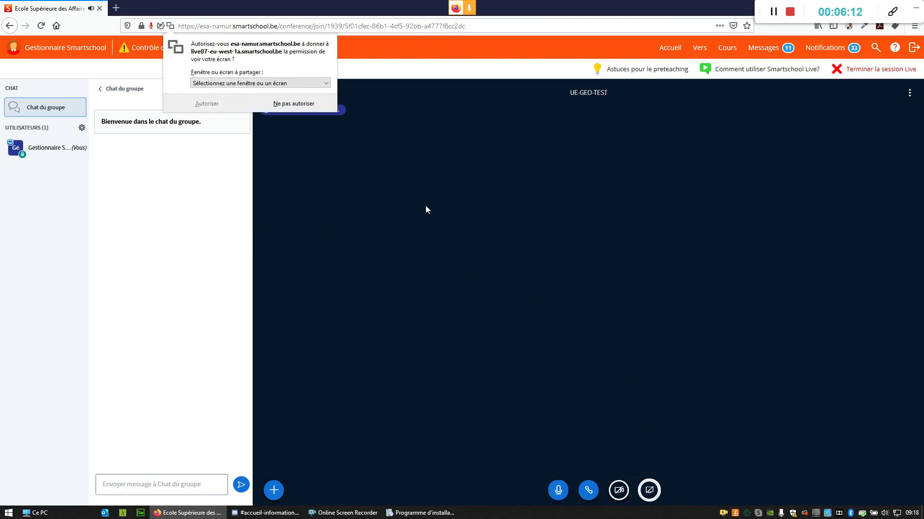
click(229, 84)
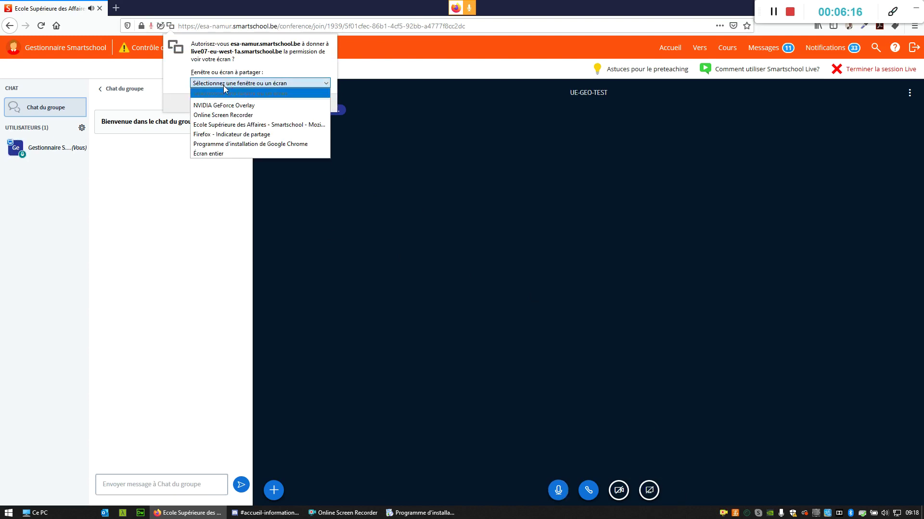
click(204, 155)
click(203, 206)
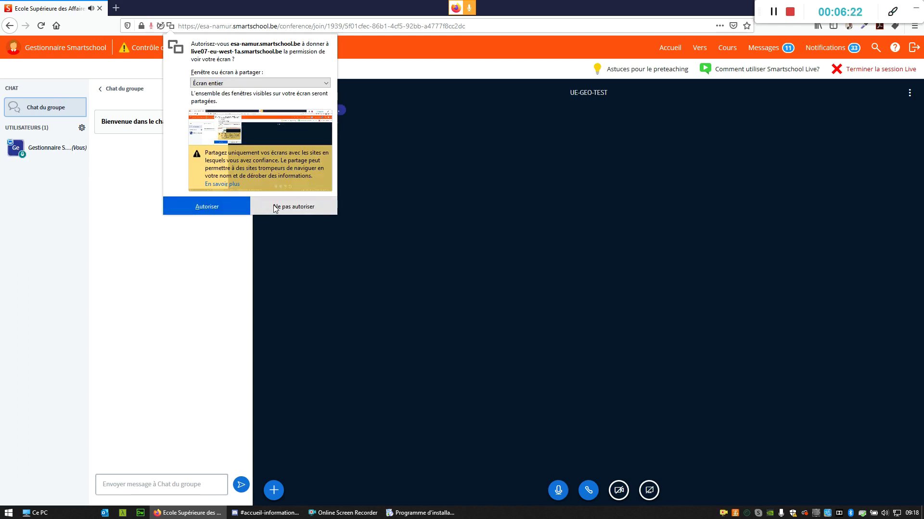
click(219, 206)
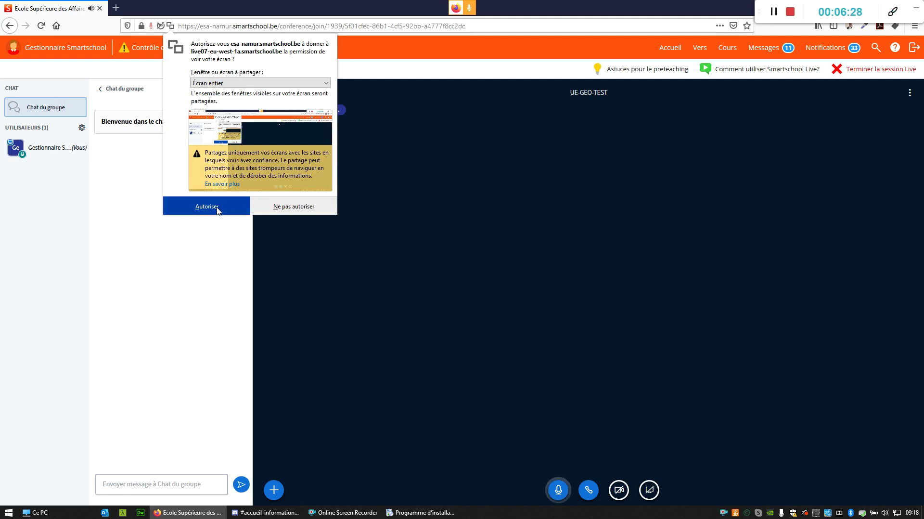
click(217, 209)
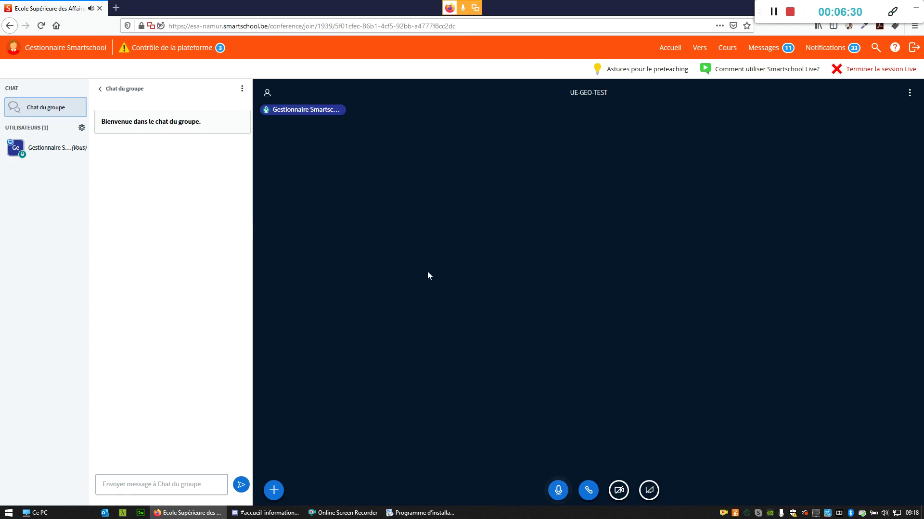